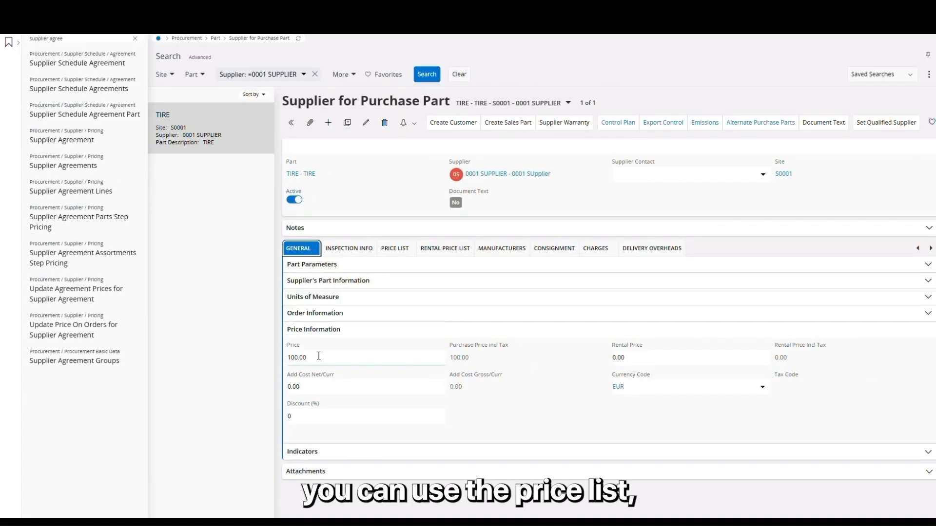
Add a supplier price list line for the tire with minimum quantity 0 and price 95, and save it.
click(400, 253)
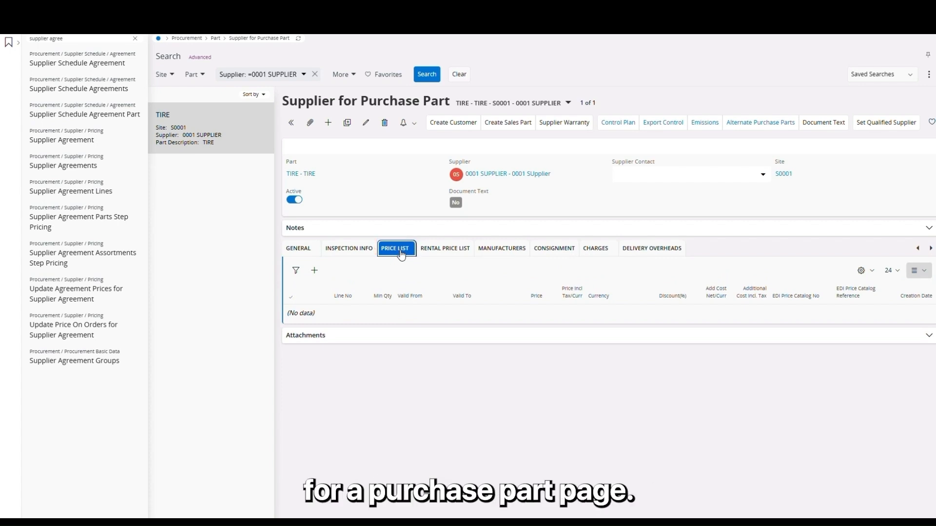
click(315, 271)
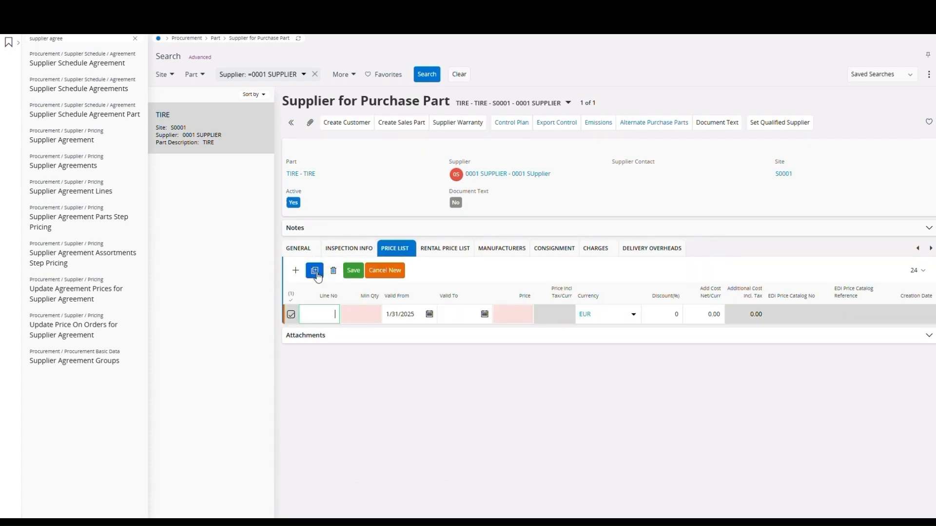
click(372, 312)
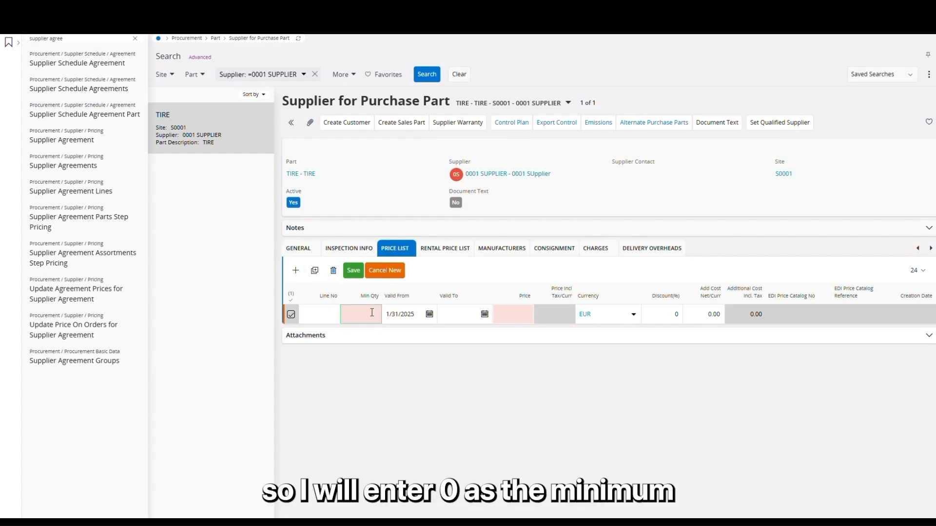
text(0)
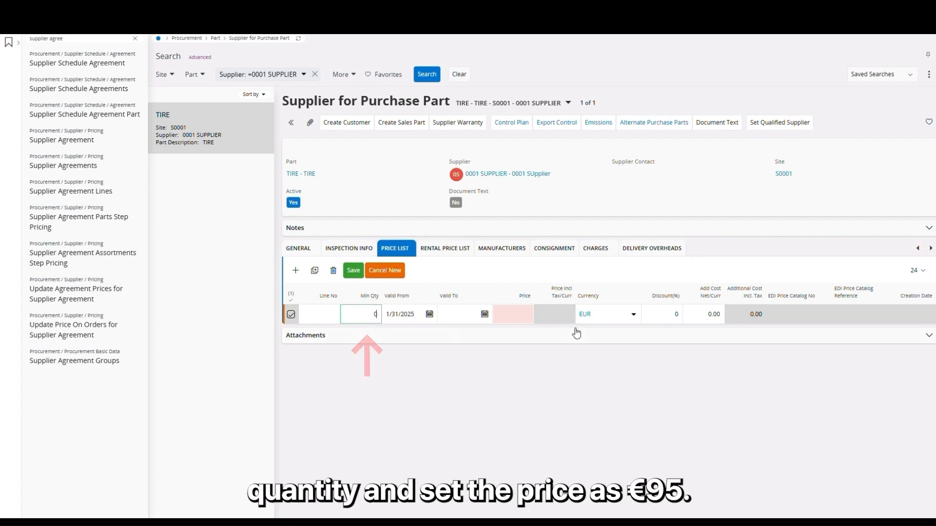
click(513, 320)
text(95)
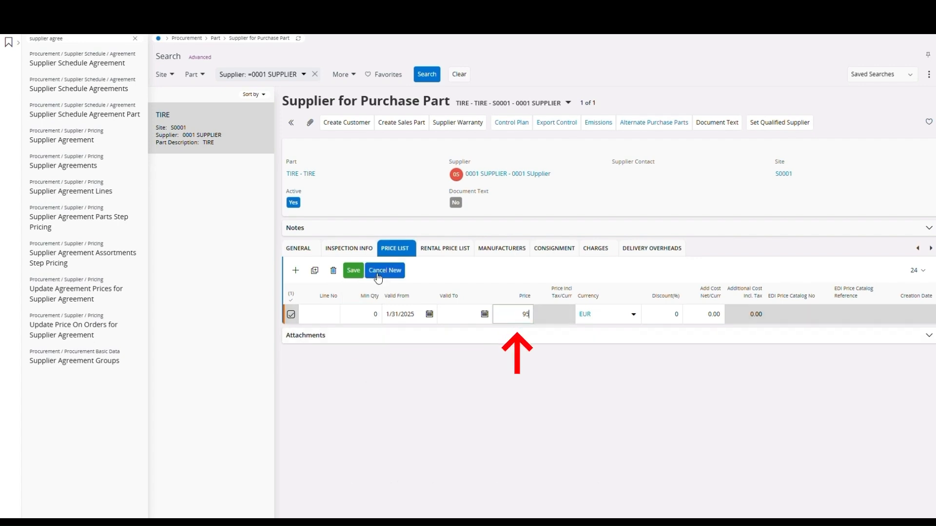
click(353, 270)
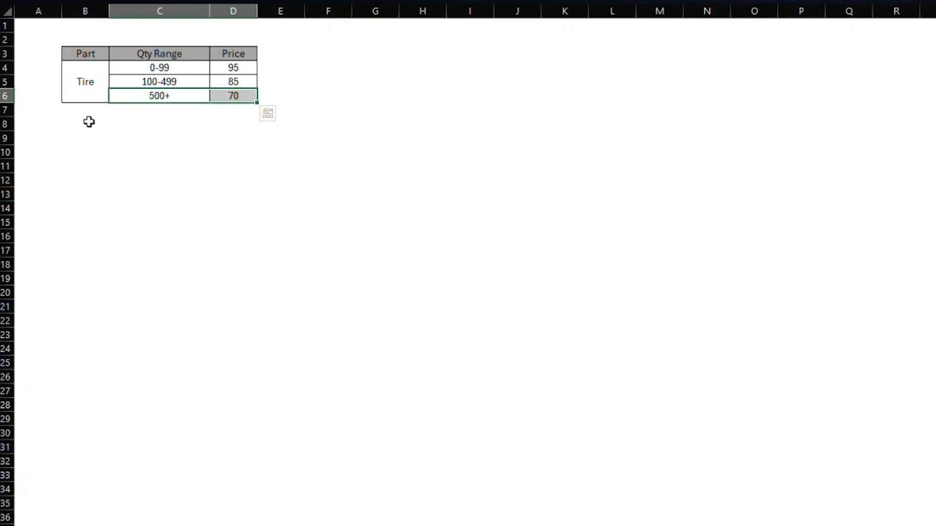
Add a second price list line with minimum quantity 100 and price 85, and save it.
drag(159, 82, 232, 75)
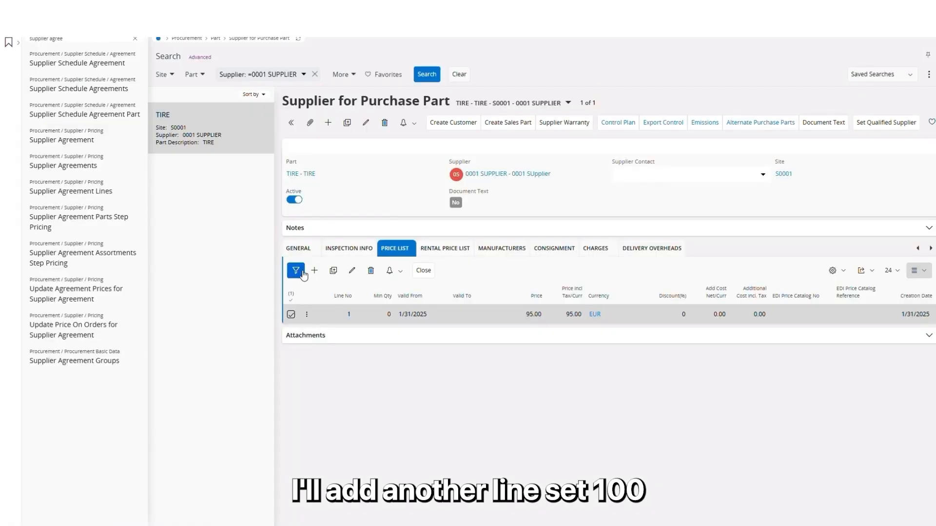
click(314, 271)
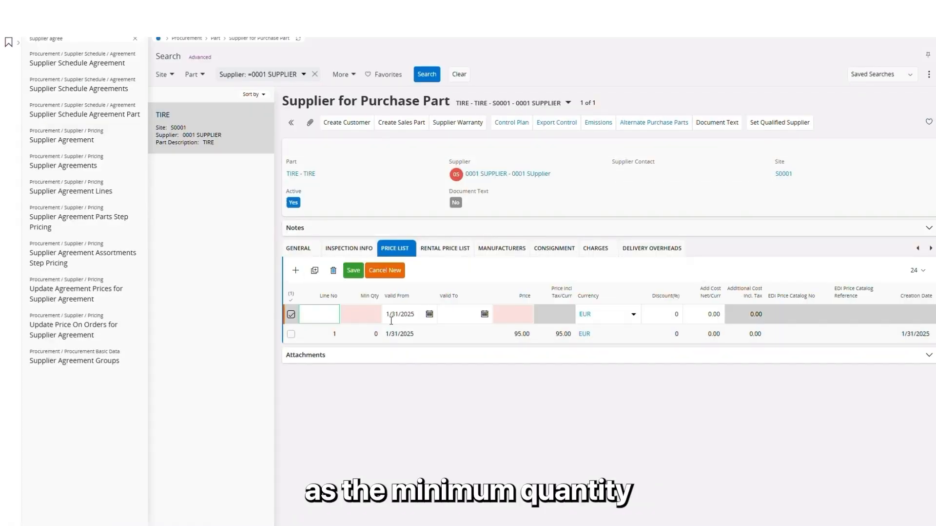
click(367, 313)
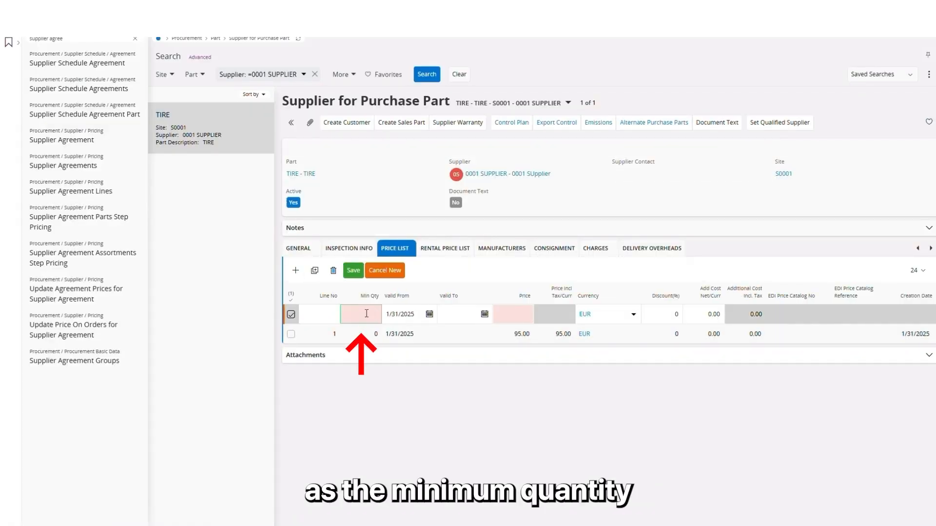
text(100)
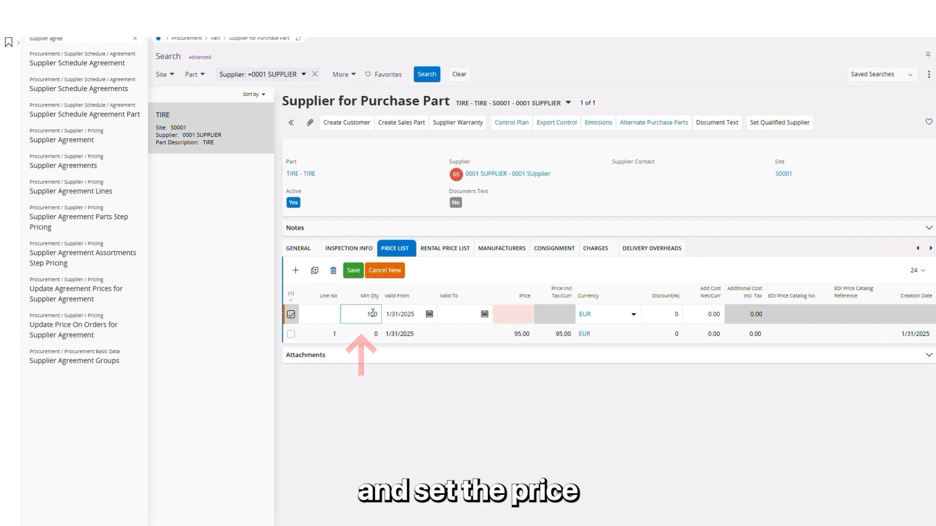
click(521, 314)
text(85)
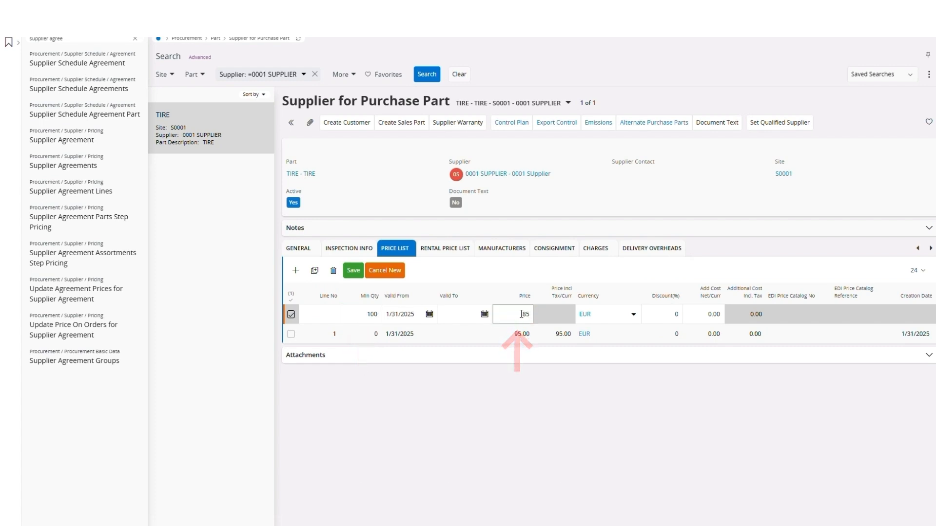
click(354, 271)
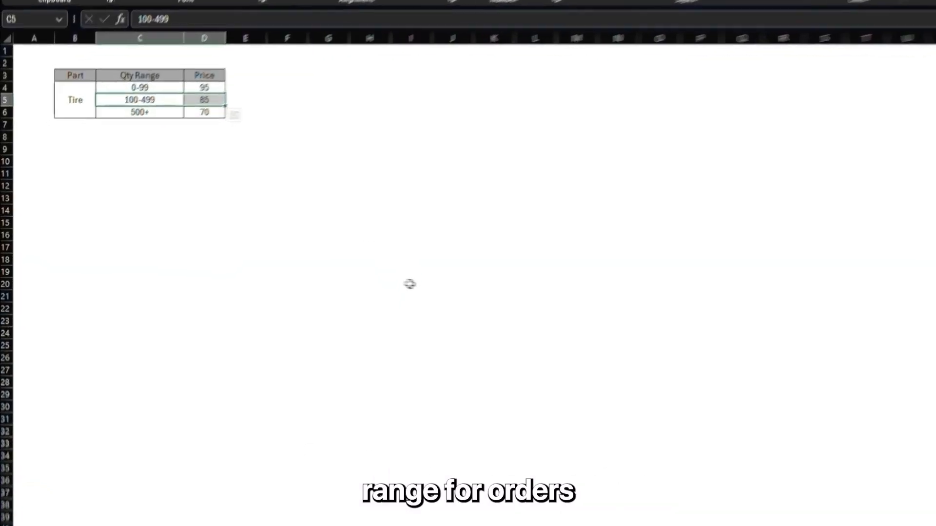
Add a third price list line with minimum quantity 500 and price 70, and save it.
drag(176, 96, 215, 94)
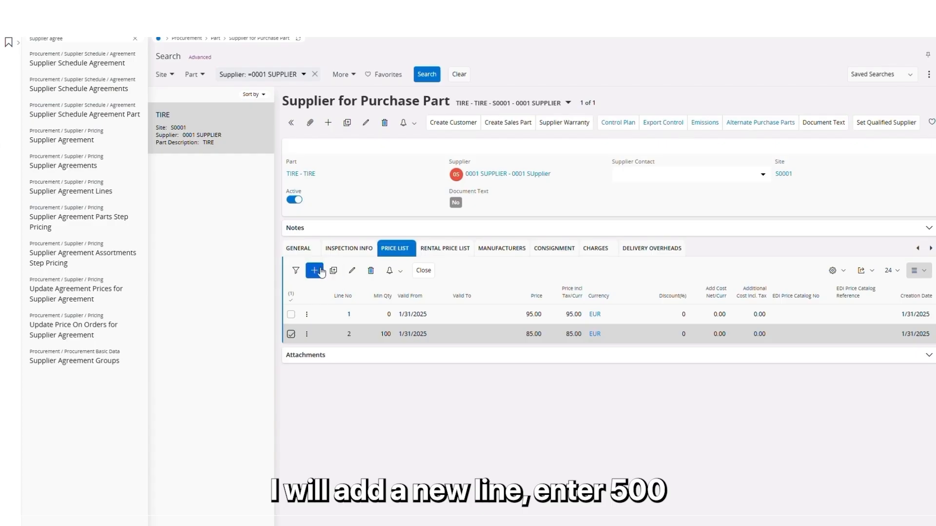
click(321, 272)
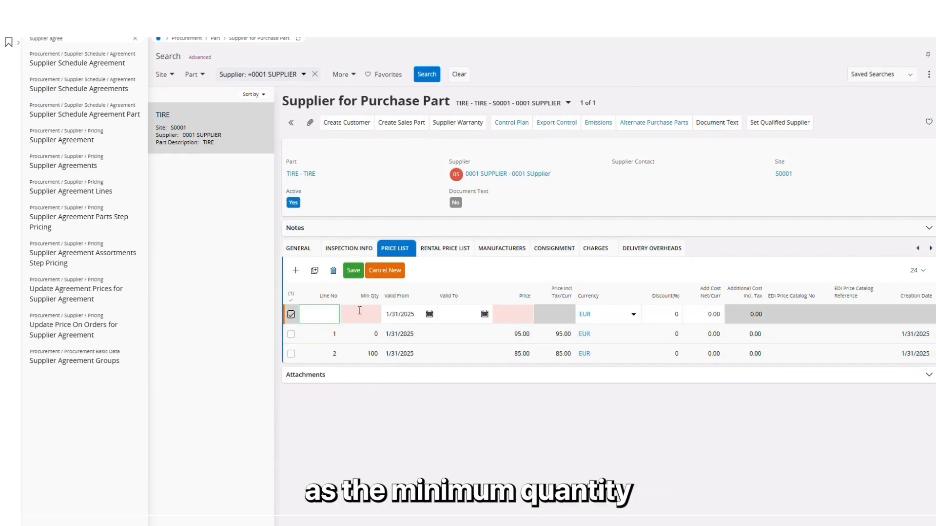
click(360, 314)
text(500)
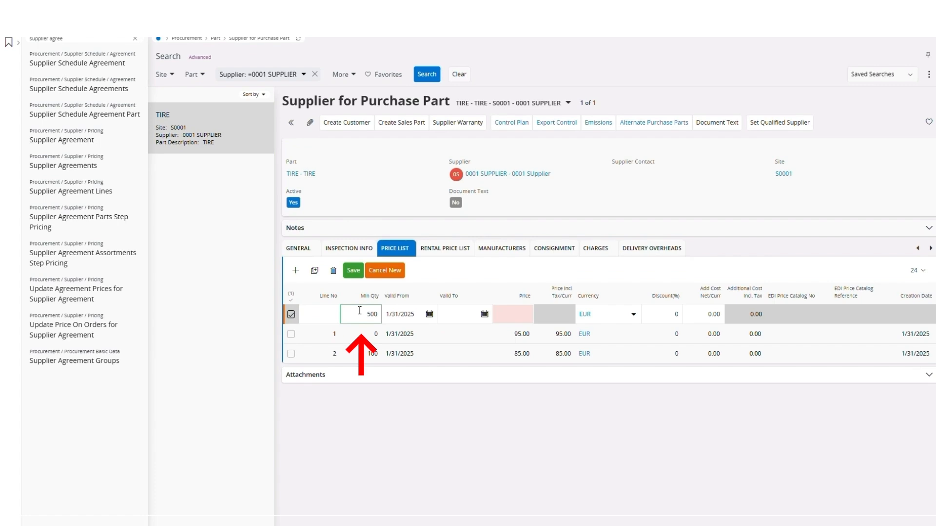
click(527, 314)
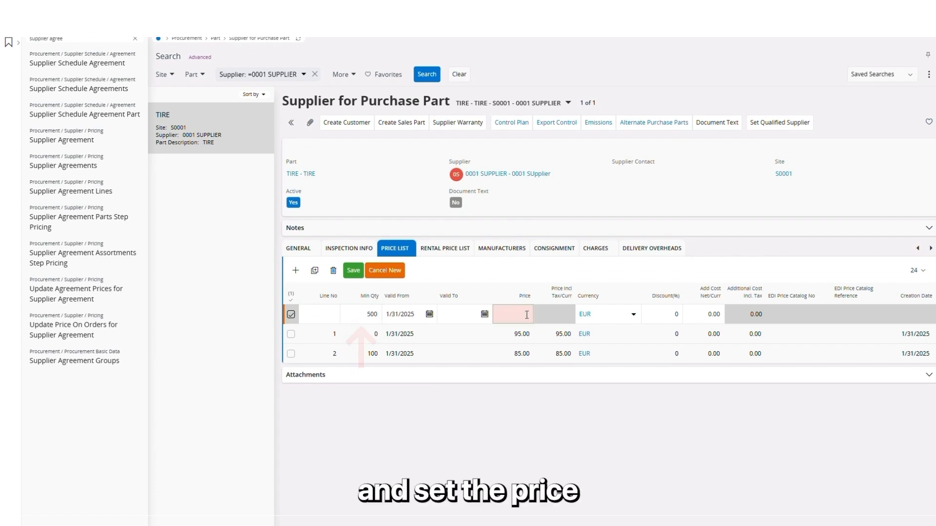
text(70)
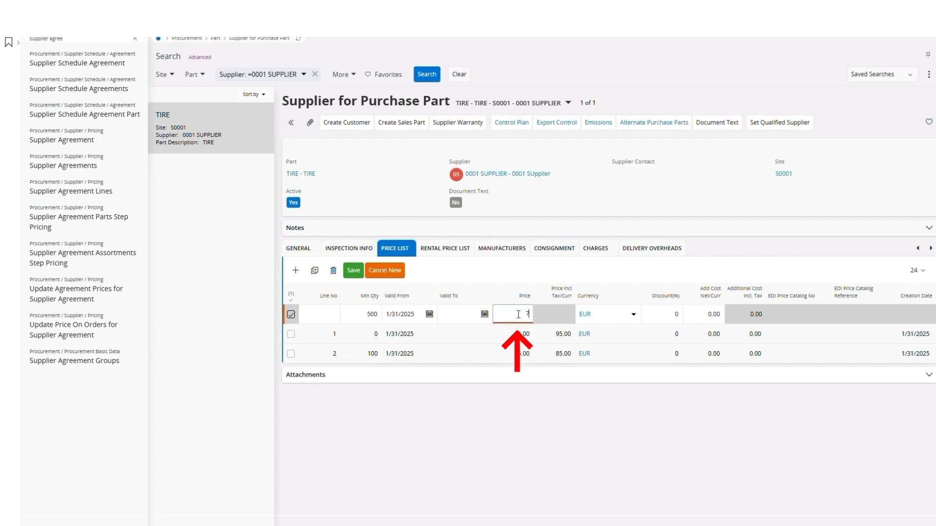
click(354, 271)
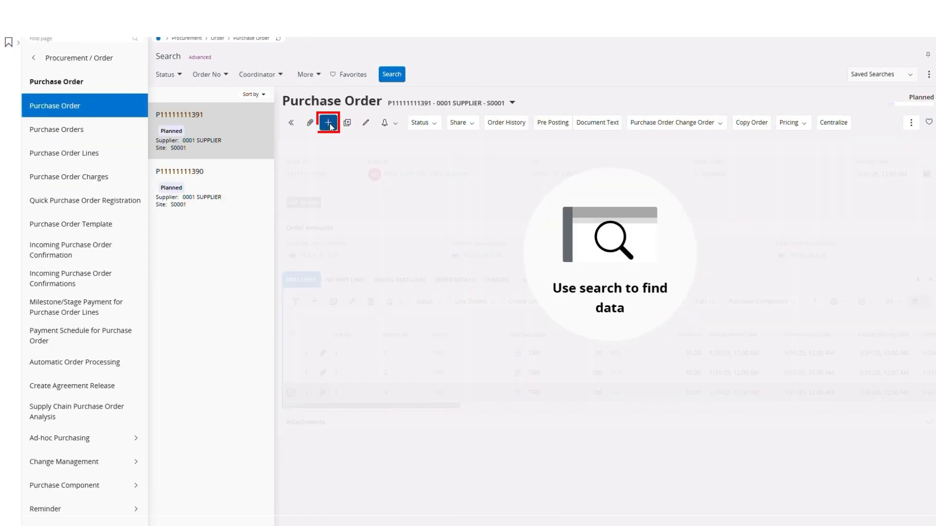
Create a new purchase order for supplier 0001 SUPPLIER and save it.
click(329, 123)
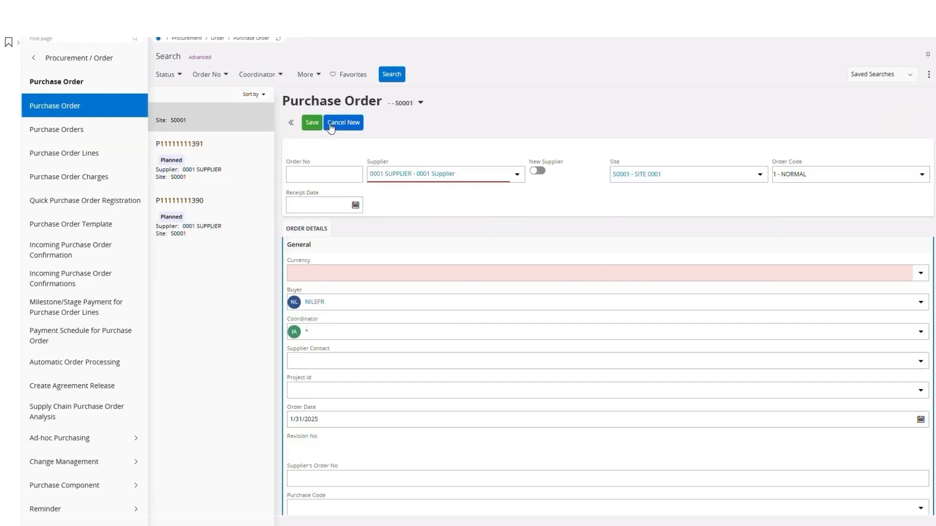
click(398, 175)
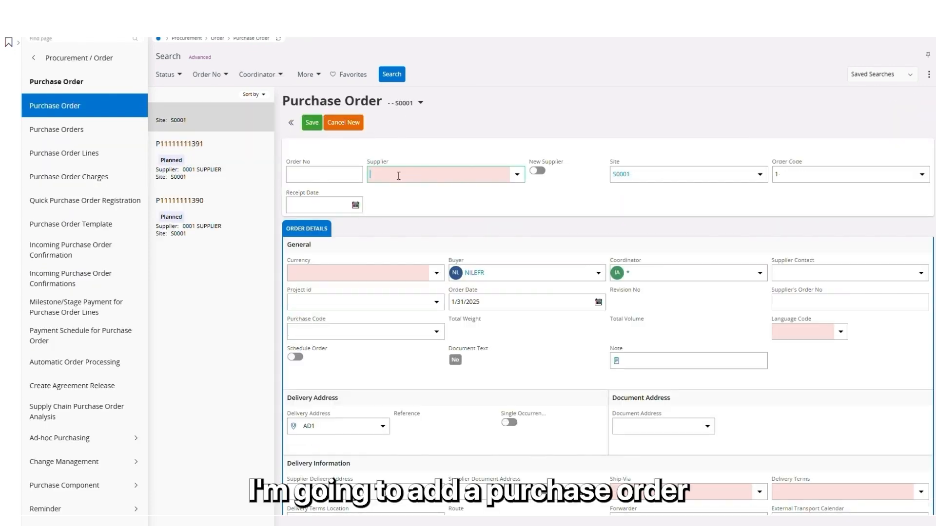
text(00)
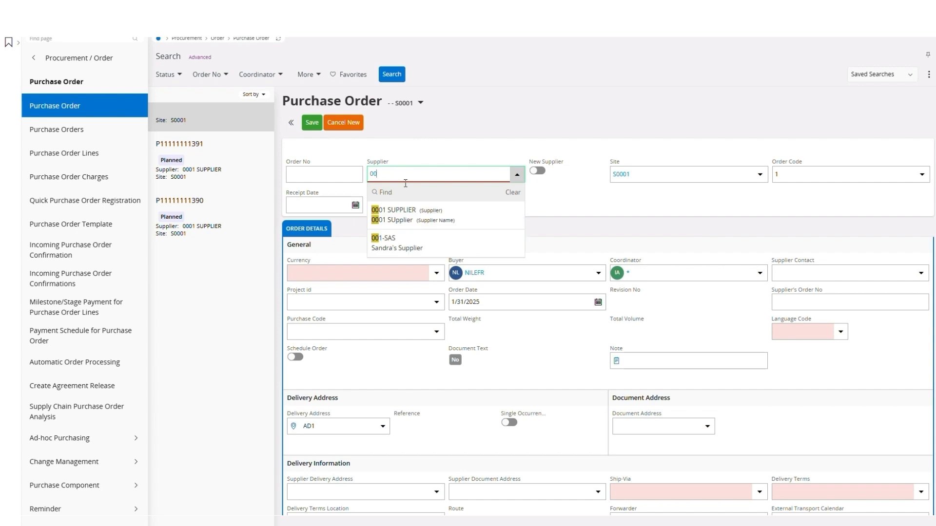
click(407, 211)
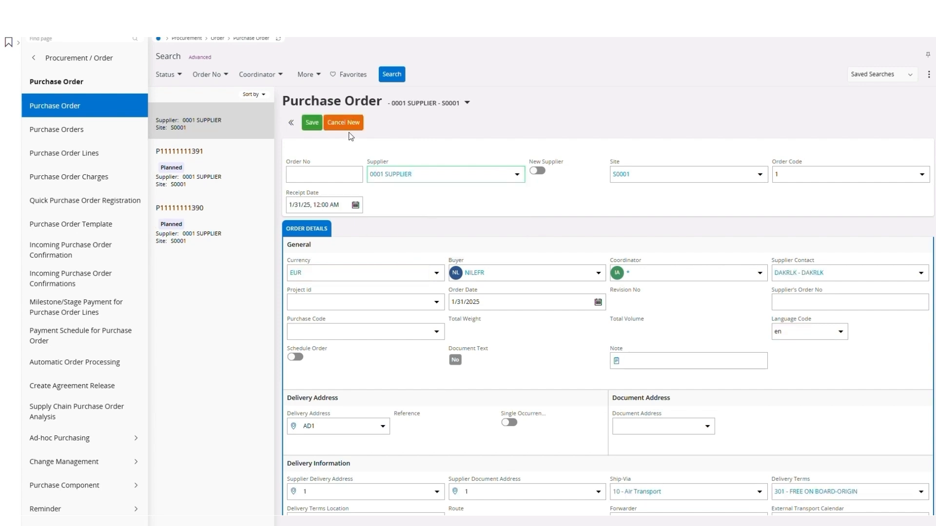
click(313, 127)
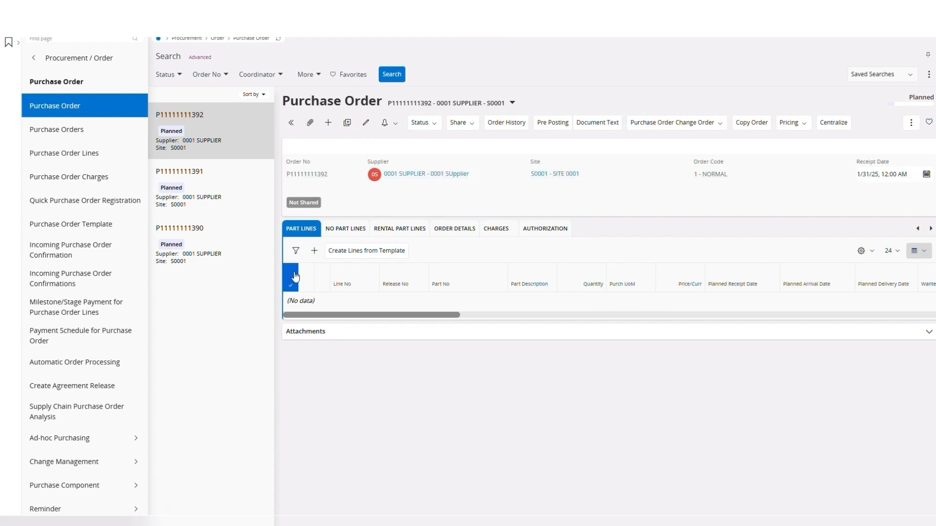
Add a purchase order line for part TIRE with quantity 50 and save it.
click(315, 249)
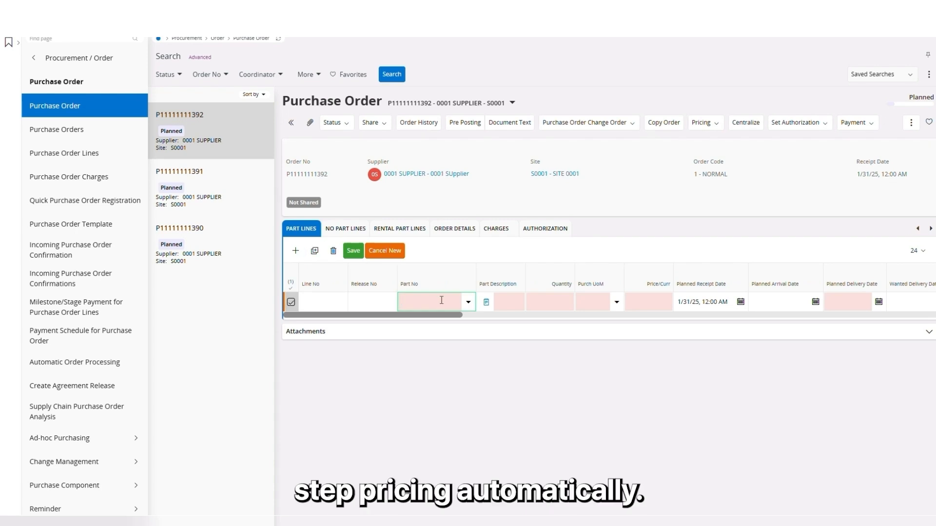
text(tire)
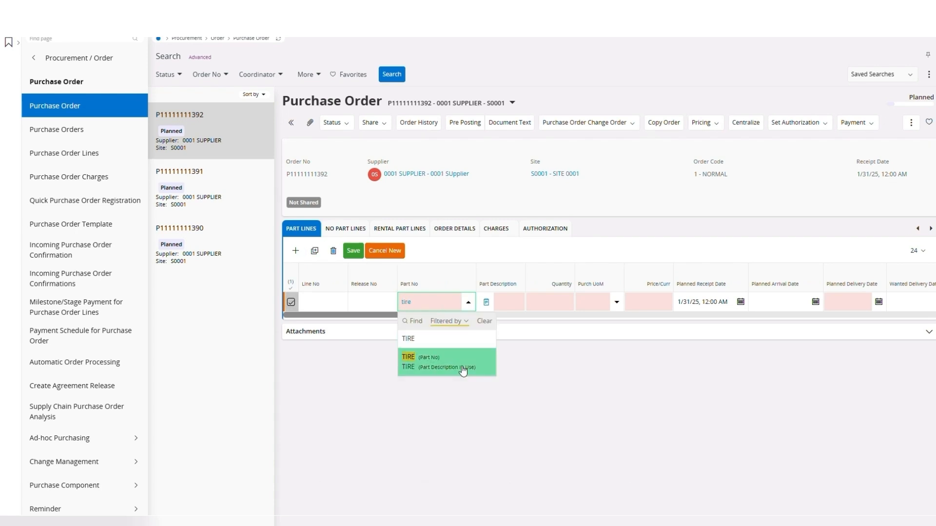
click(419, 360)
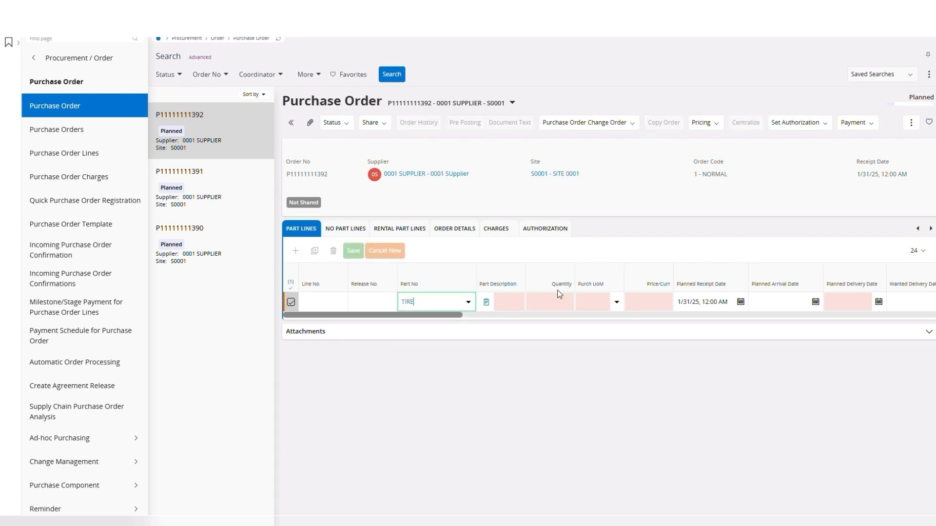
click(567, 302)
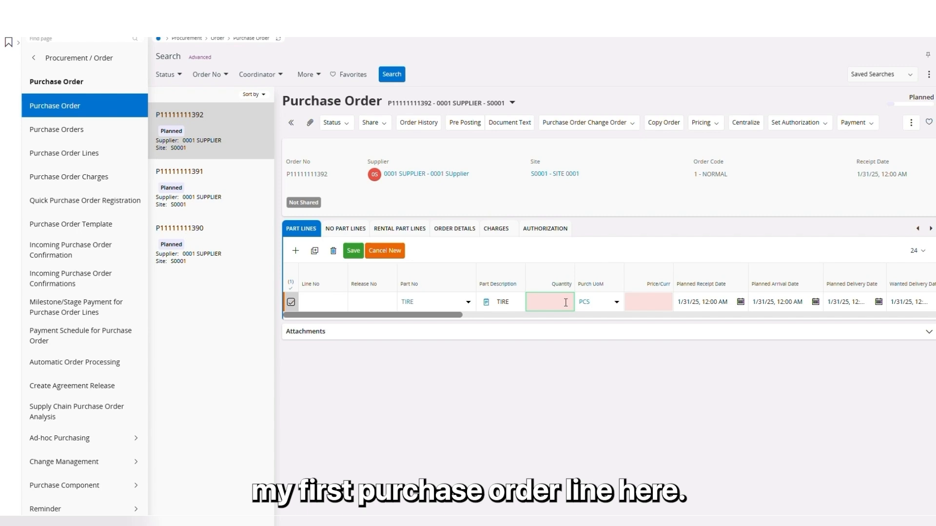
text(10)
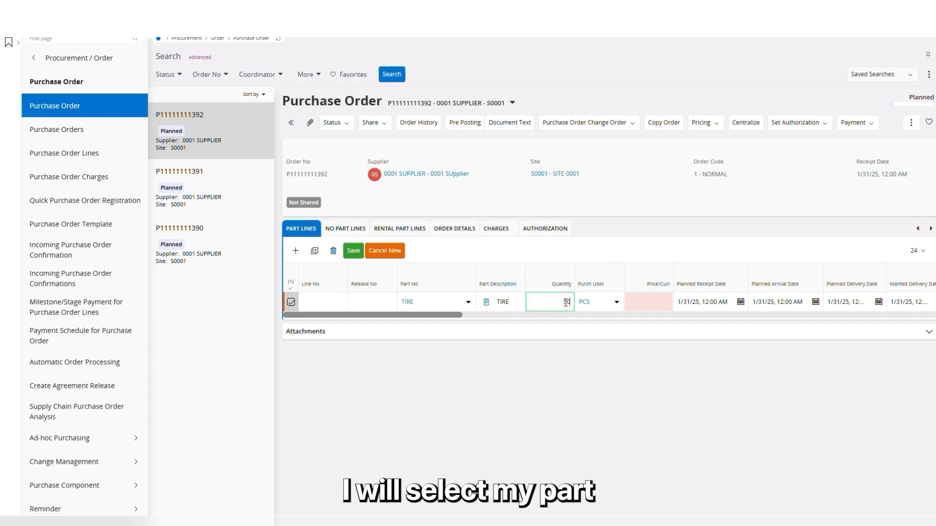
key(Tab)
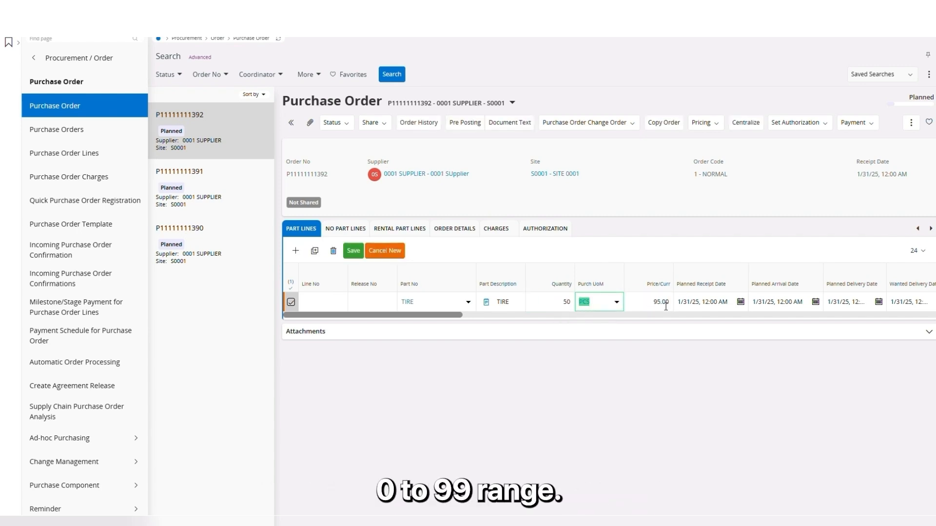
click(351, 250)
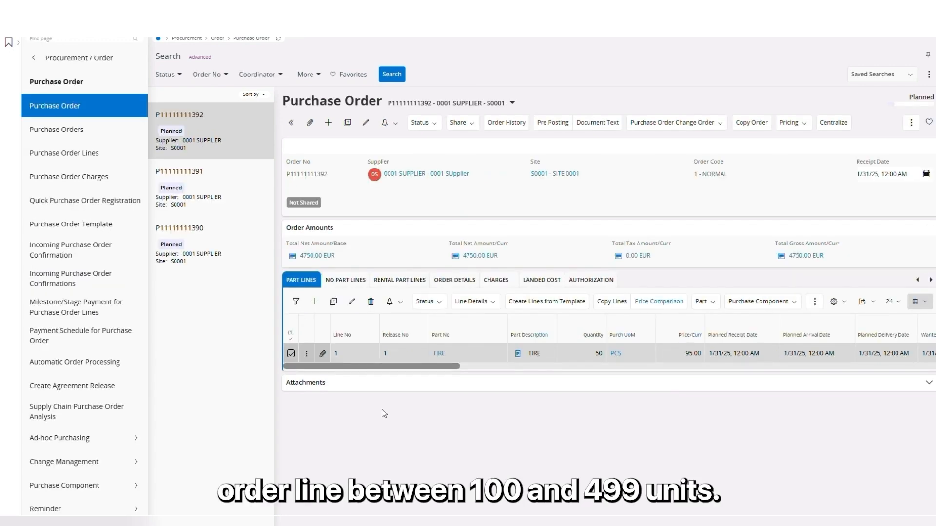
Add a second order line for part TIRE with quantity 300 and save it.
click(315, 301)
text(TIR)
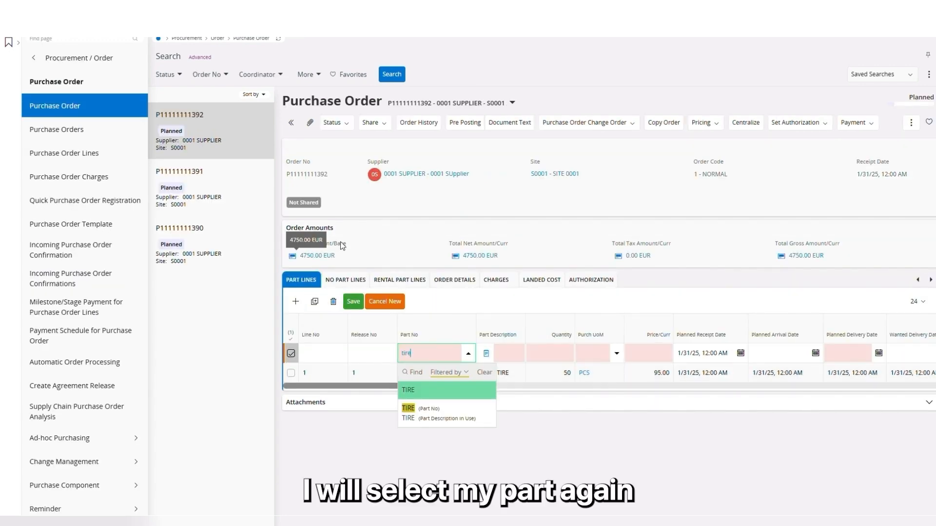
click(467, 415)
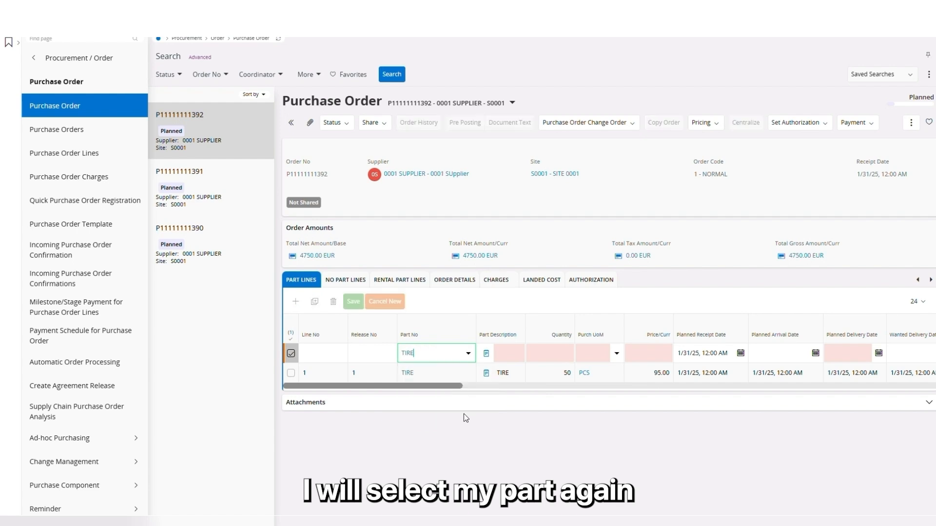
click(558, 358)
text(300)
key(Tab)
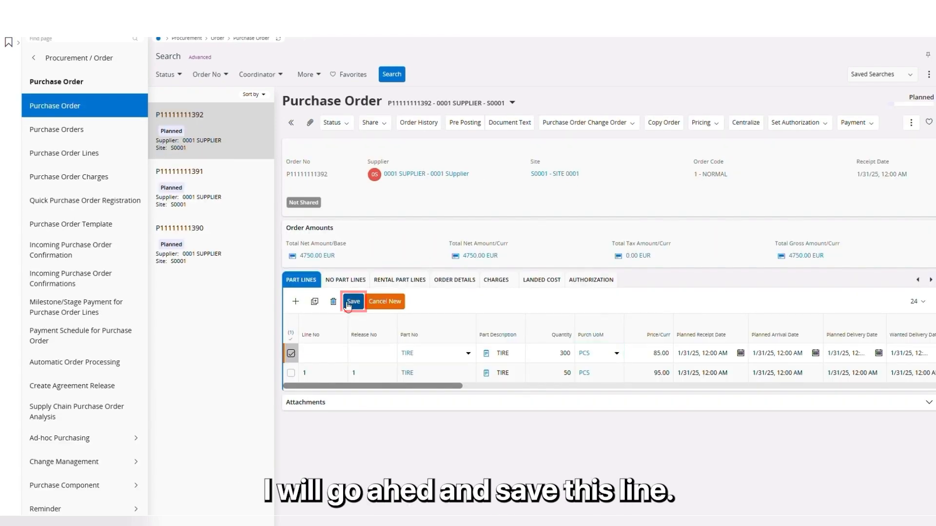
click(353, 301)
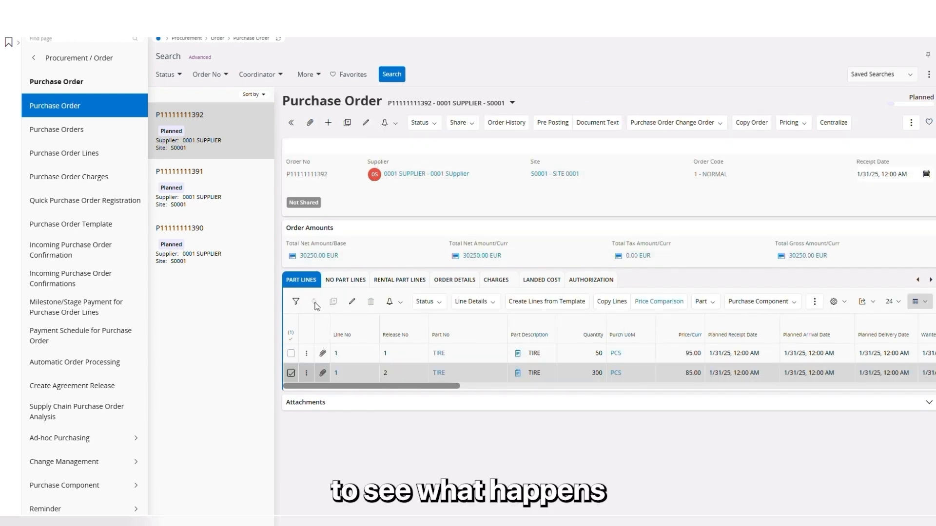
Add a third order line for part TIRE with quantity 700.
click(314, 302)
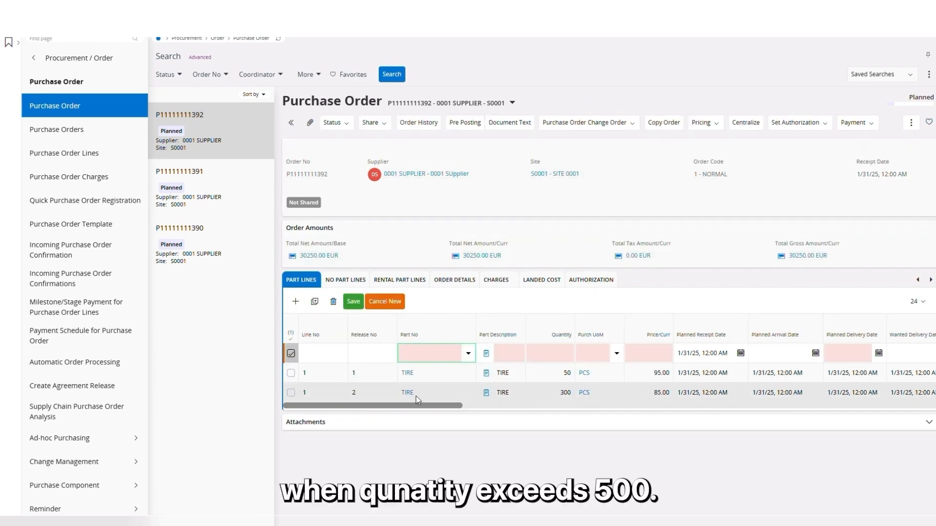
text(tire)
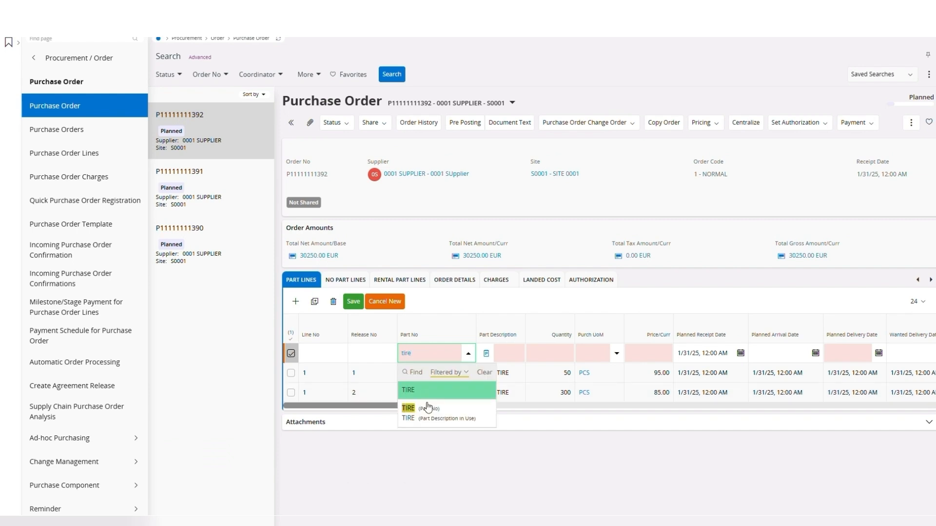
click(428, 407)
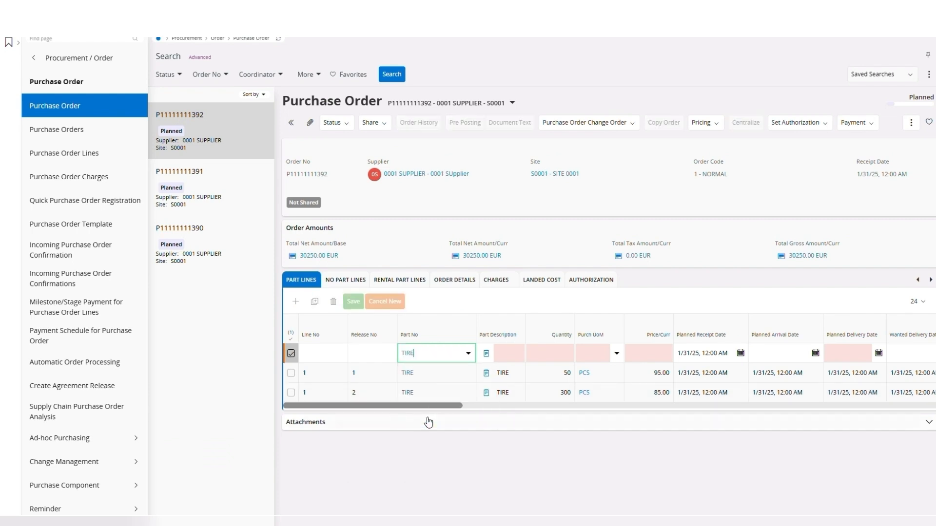
click(560, 356)
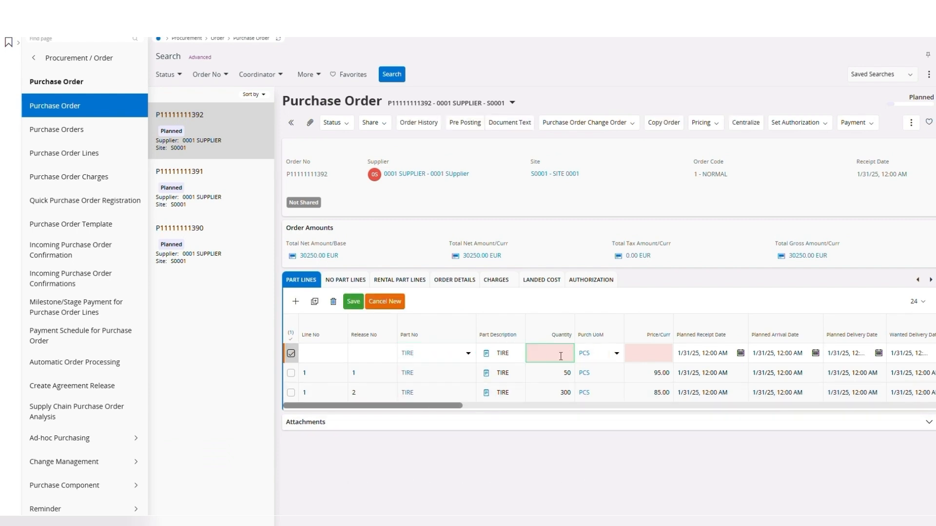
text(700)
key(Tab)
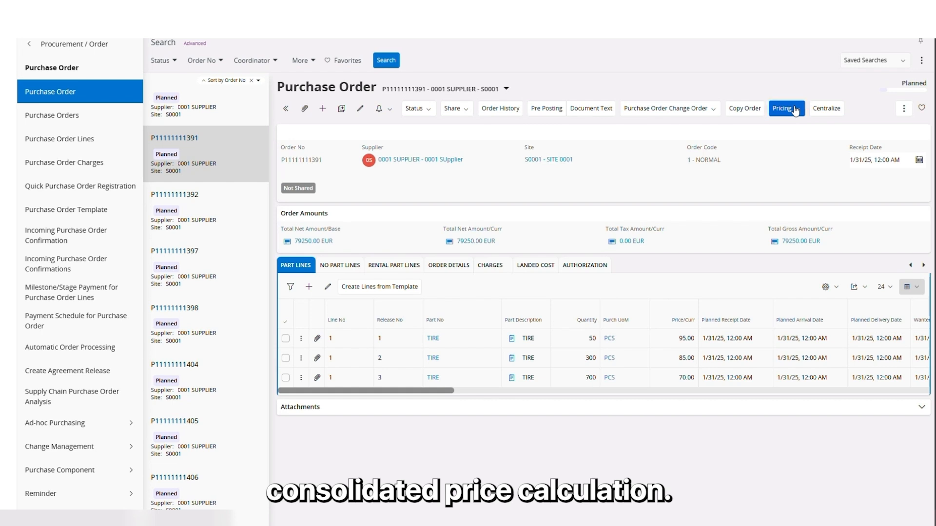
Run Consolidated Price Calculation on the purchase order and confirm it to apply the consolidated price.
click(795, 109)
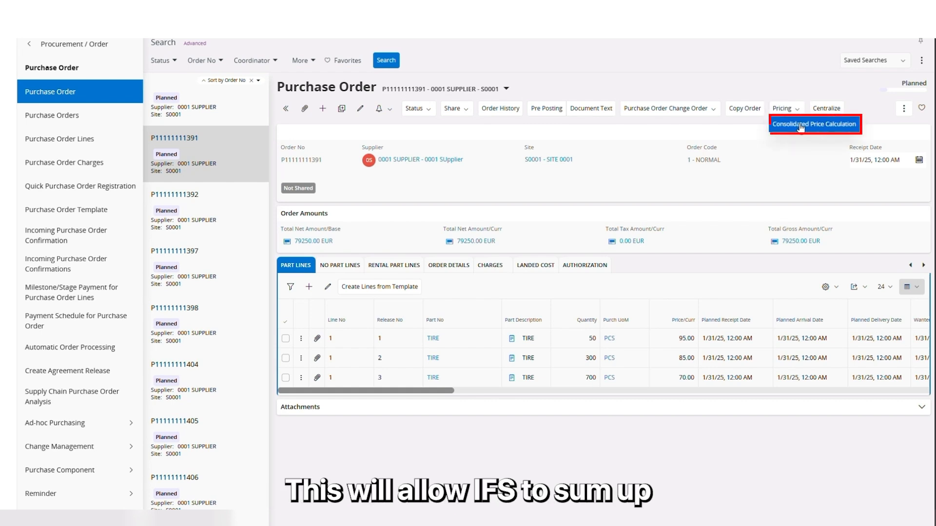
click(800, 125)
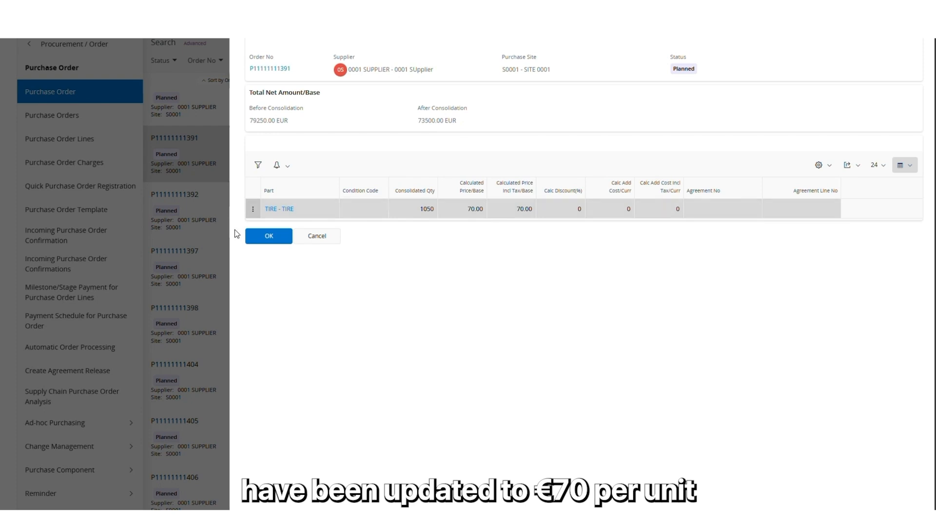
click(277, 241)
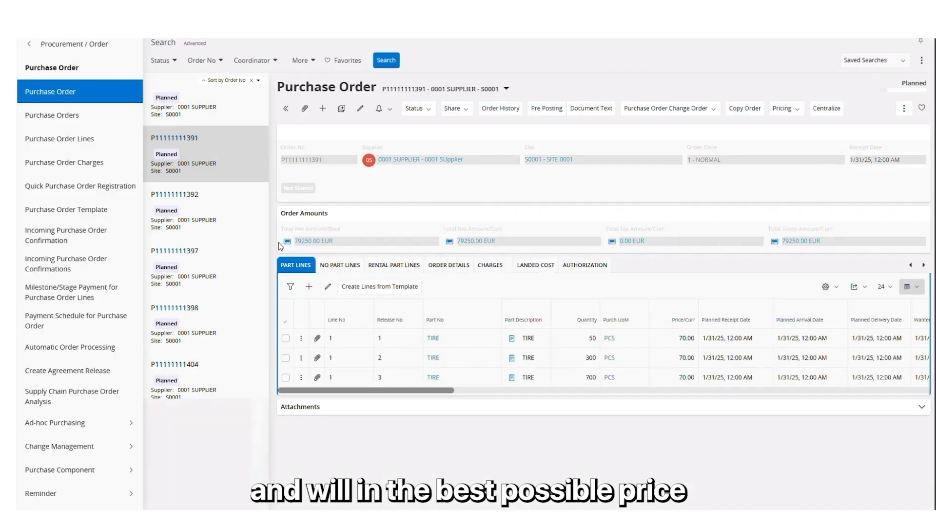